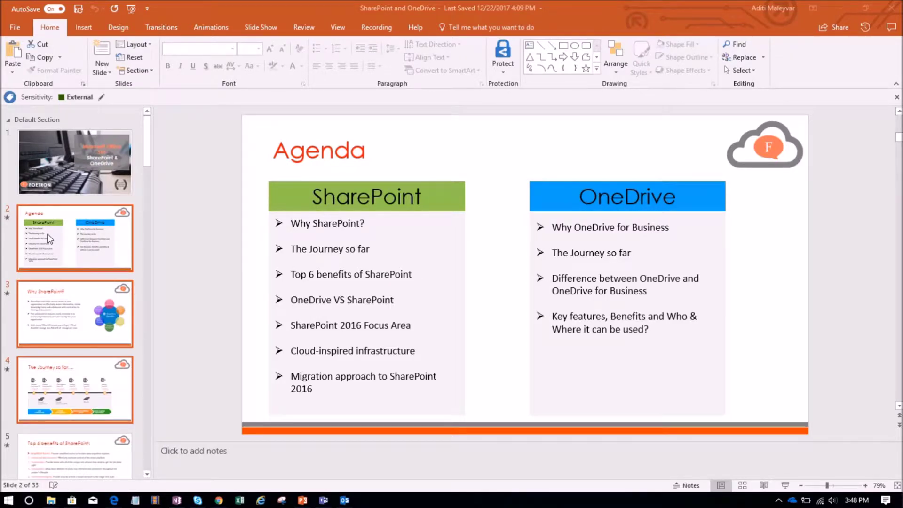
- Encrypt the SharePoint and OneDrive deck with a password, entering it and then confirming it
{"action": "left_click", "coordinate": [17, 28]}
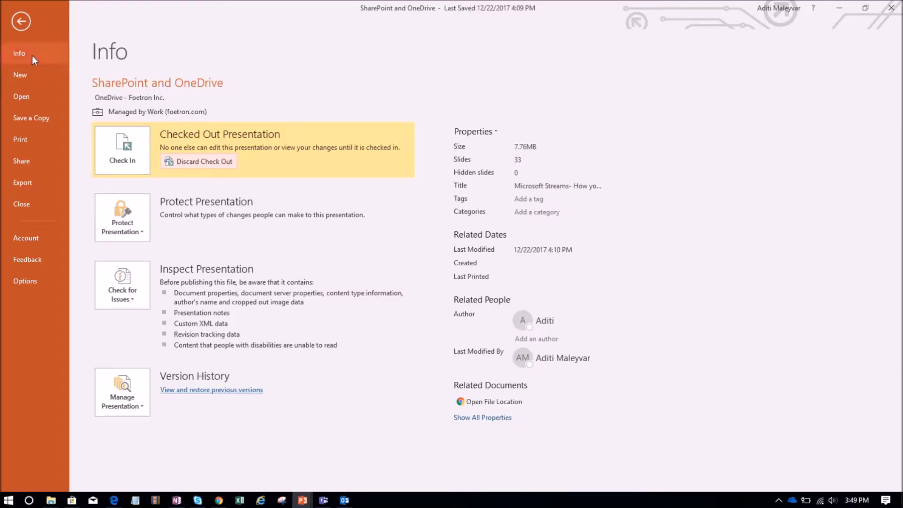
{"action": "left_click", "coordinate": [121, 238]}
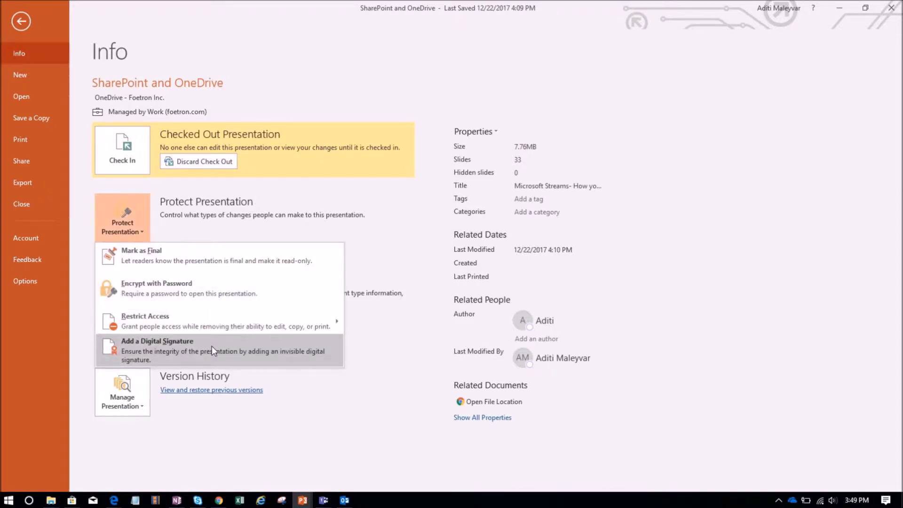
{"action": "left_click", "coordinate": [152, 287]}
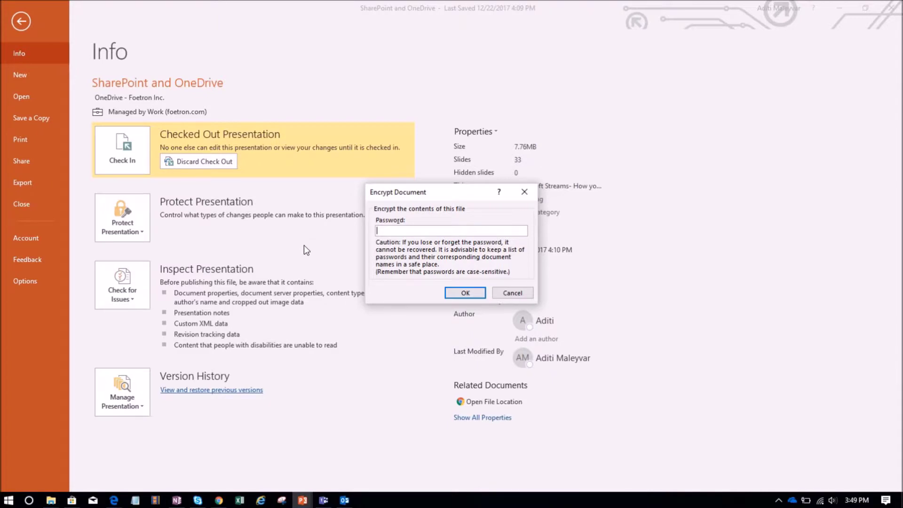
{"action": "type", "text": "password"}
{"action": "left_click", "coordinate": [469, 295]}
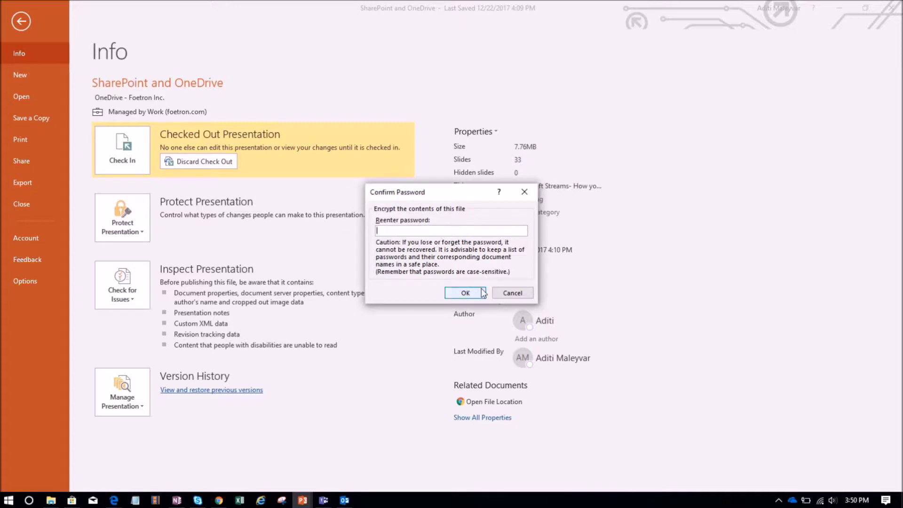
{"action": "type", "text": "password"}
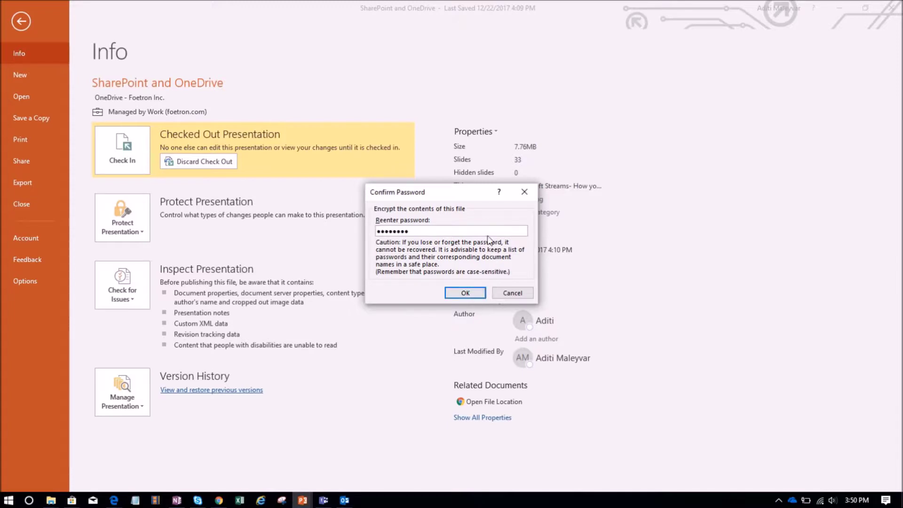
{"action": "left_click", "coordinate": [475, 290]}
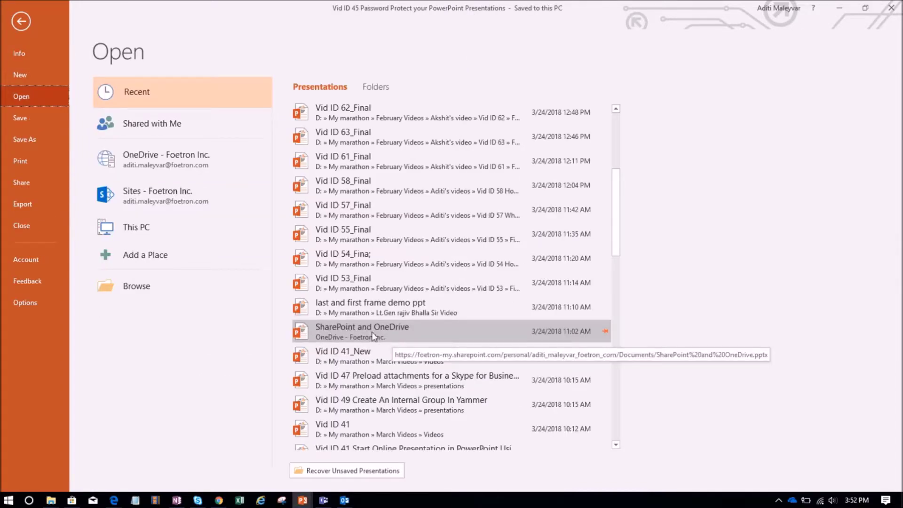
- Open SharePoint and OneDrive from the Recent list and supply its password
{"action": "left_click", "coordinate": [399, 335]}
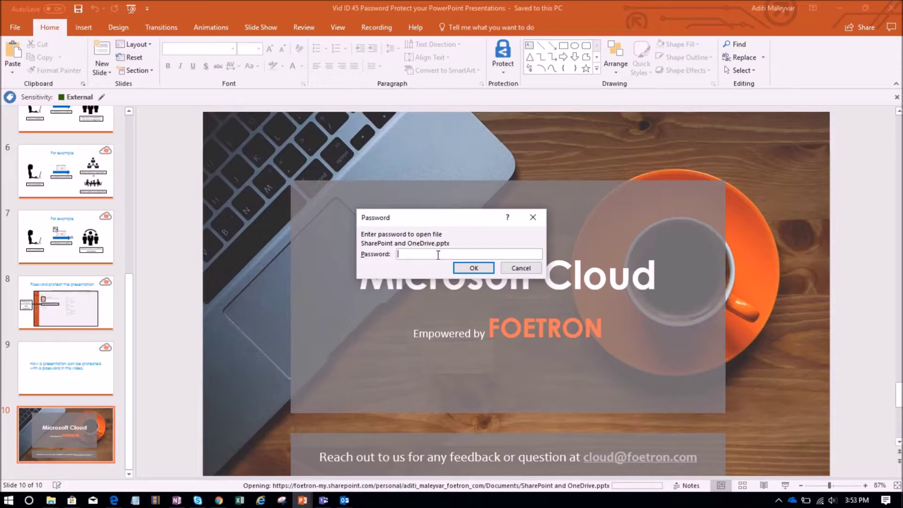
{"action": "type", "text": "********"}
{"action": "left_click", "coordinate": [474, 268]}
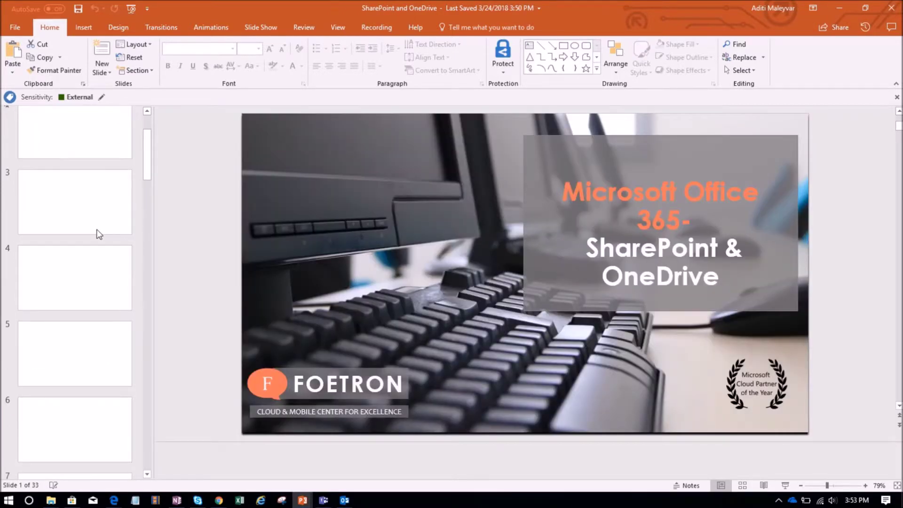
{"action": "scroll", "coordinate": [110, 250], "scroll_direction": "down", "scroll_amount": 3}
- View the OneDrive VS SharePoint slide, then delete the deck's Encrypt with Password password
{"action": "left_click", "coordinate": [115, 293]}
{"action": "scroll", "coordinate": [116, 291], "scroll_direction": "down", "scroll_amount": 3}
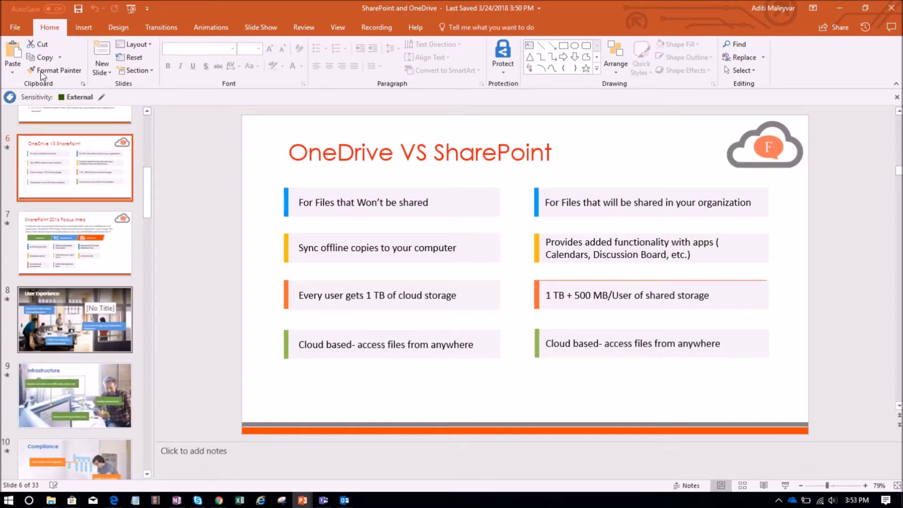
{"action": "left_click", "coordinate": [15, 28]}
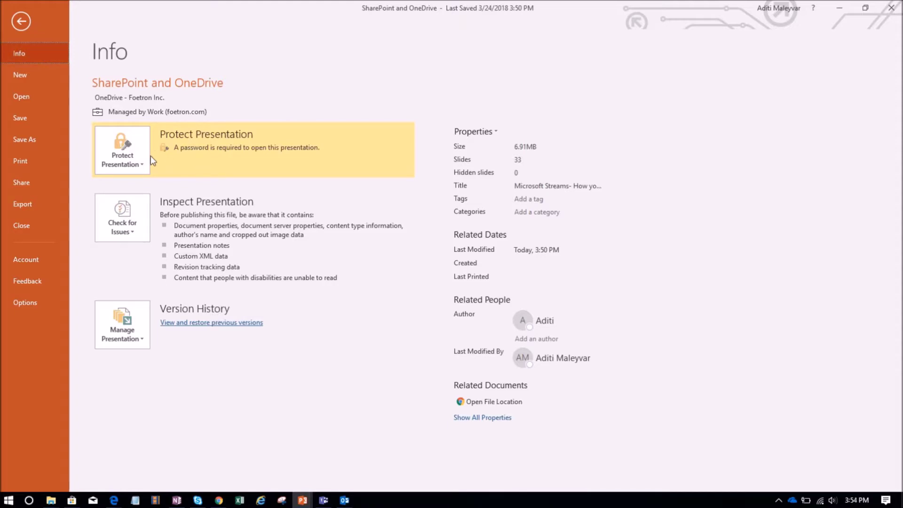
{"action": "left_click", "coordinate": [136, 161]}
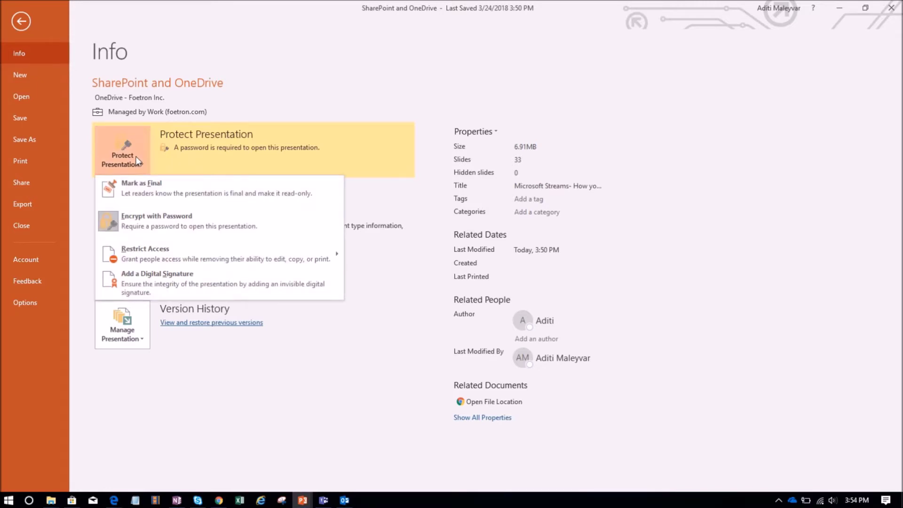
{"action": "left_click", "coordinate": [164, 218]}
{"action": "key", "text": "BackSpace"}
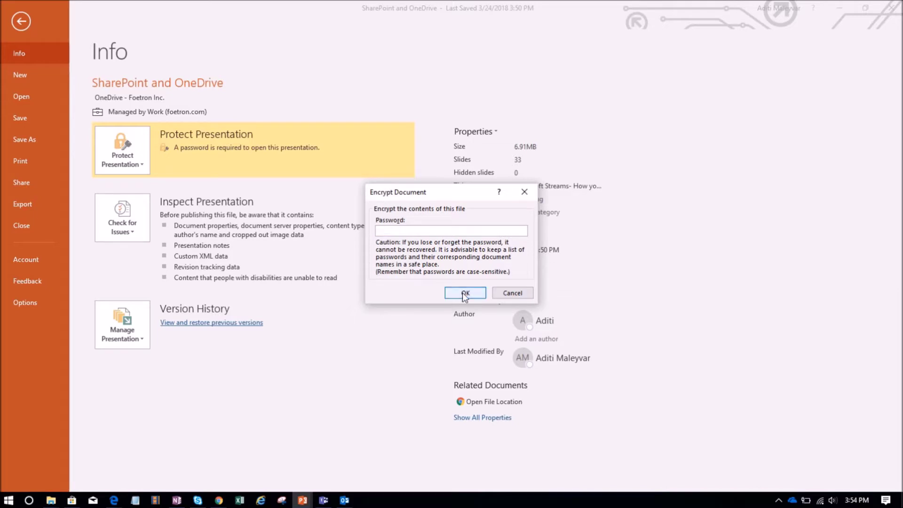
{"action": "left_click", "coordinate": [465, 294]}
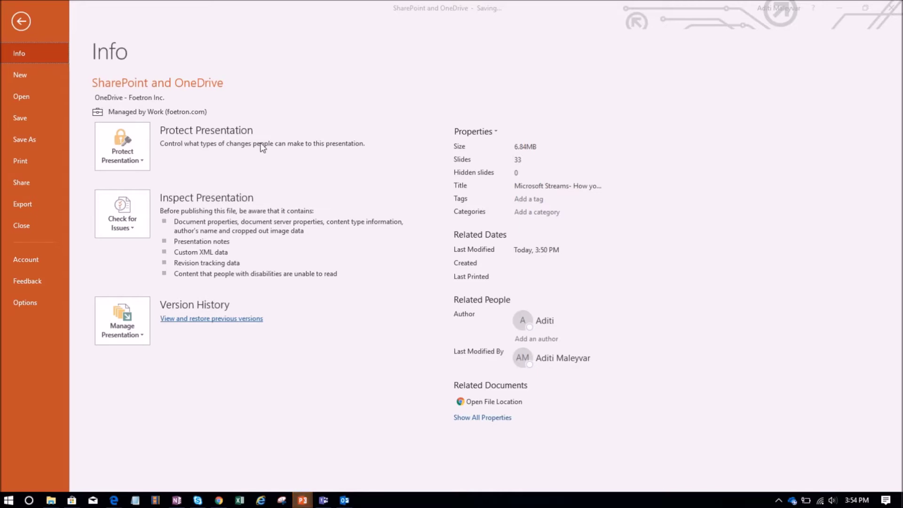
- Leave Backstage for the slides, then return to the File page
{"action": "left_click", "coordinate": [24, 24]}
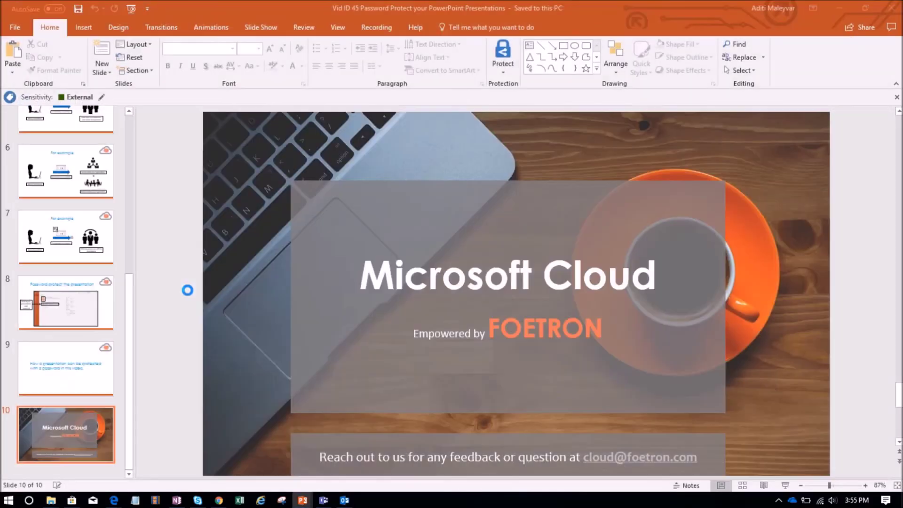
{"action": "left_click", "coordinate": [14, 27]}
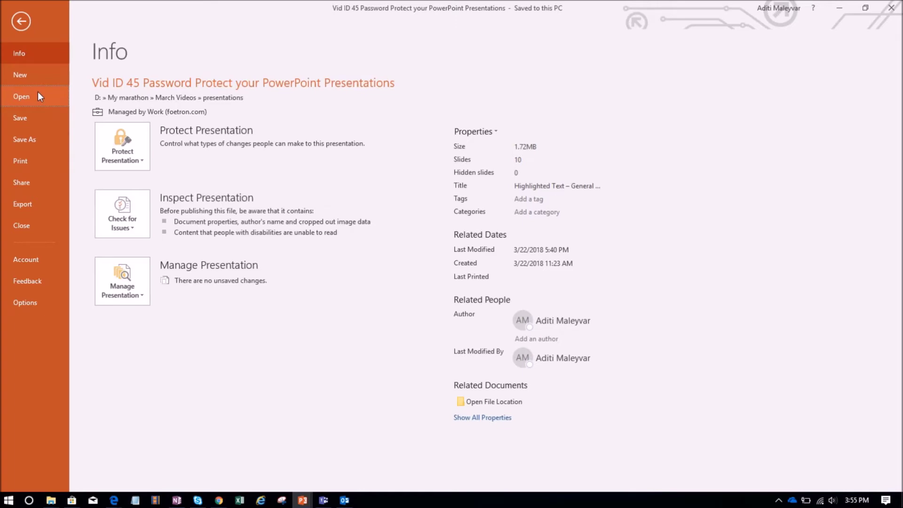